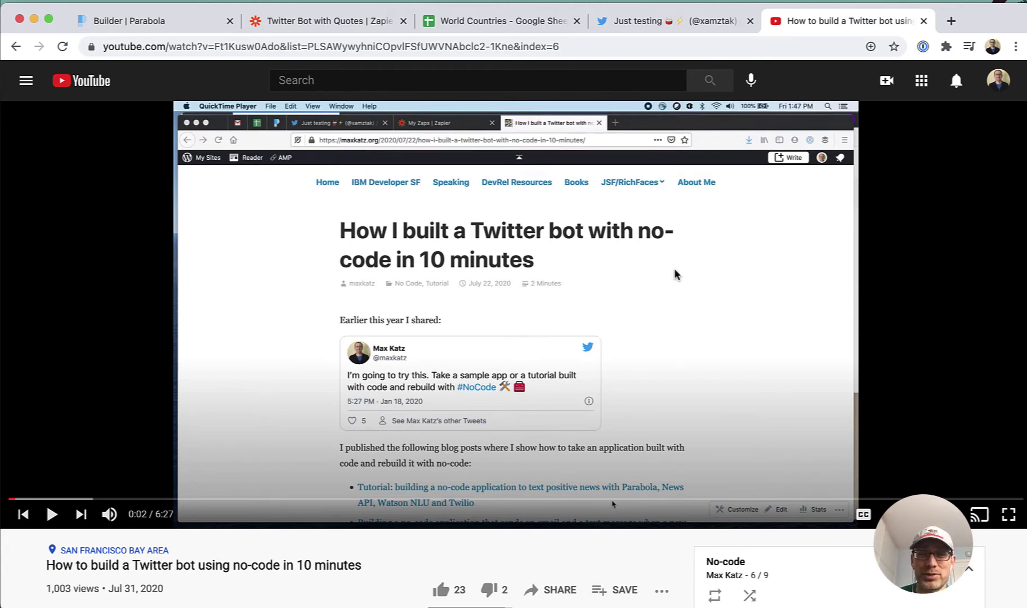
# Switch to Zapier and review the Twitter Bot with Quotes zap, examining the GET action's setup and expanding the Create Tweet in Twitter action
pyautogui.click(313, 21)
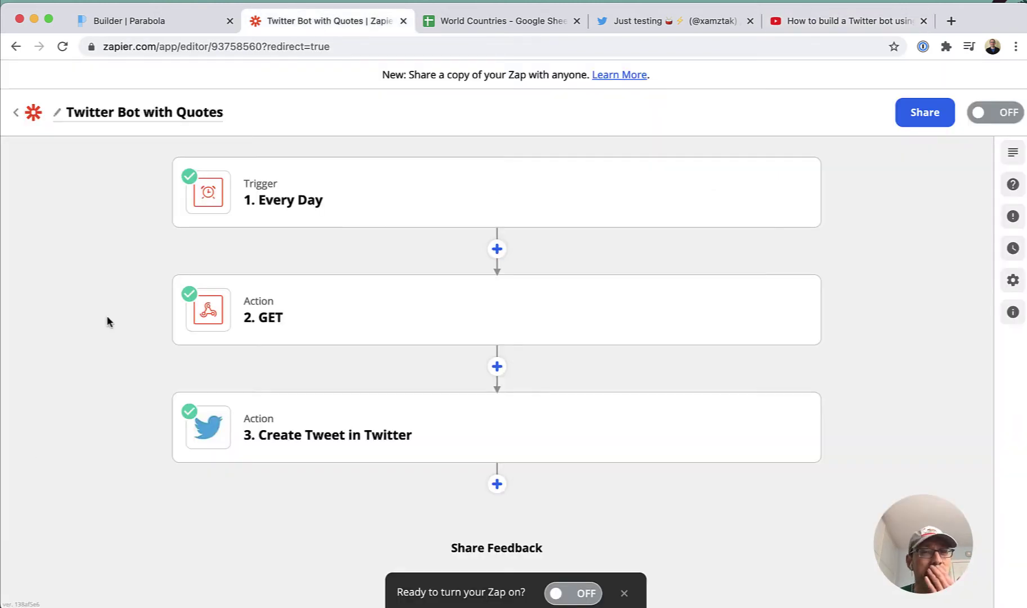
pyautogui.moveTo(289, 204)
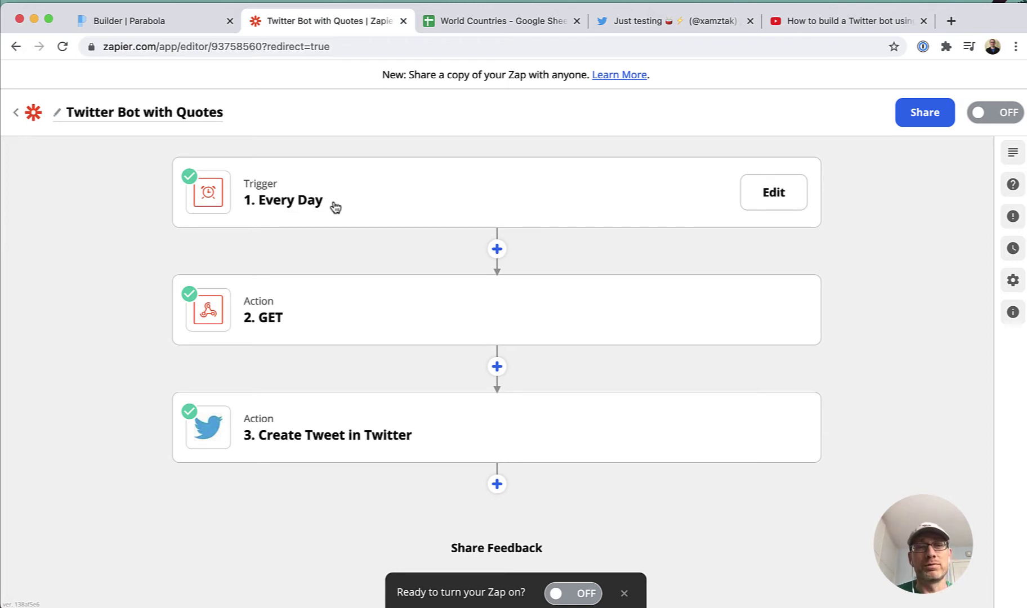
pyautogui.moveTo(367, 307)
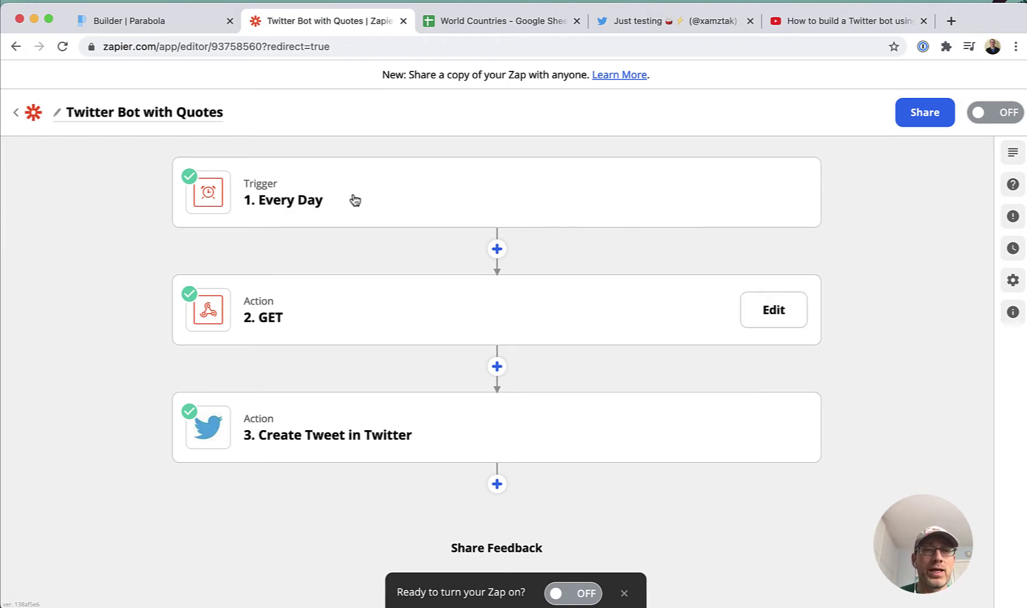
pyautogui.click(332, 314)
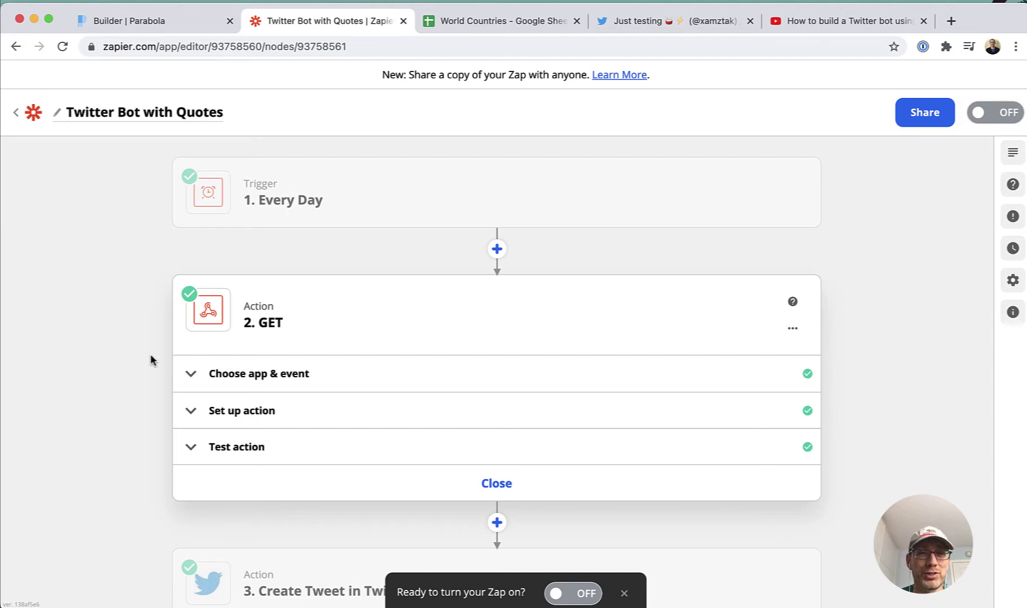
pyautogui.scroll(-2, 454, 321)
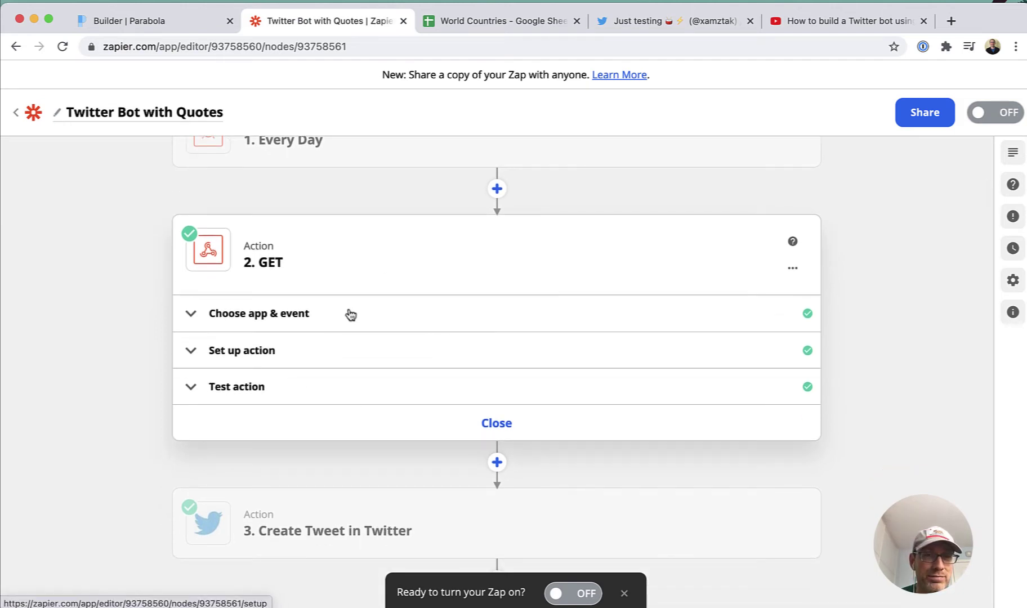
pyautogui.click(320, 349)
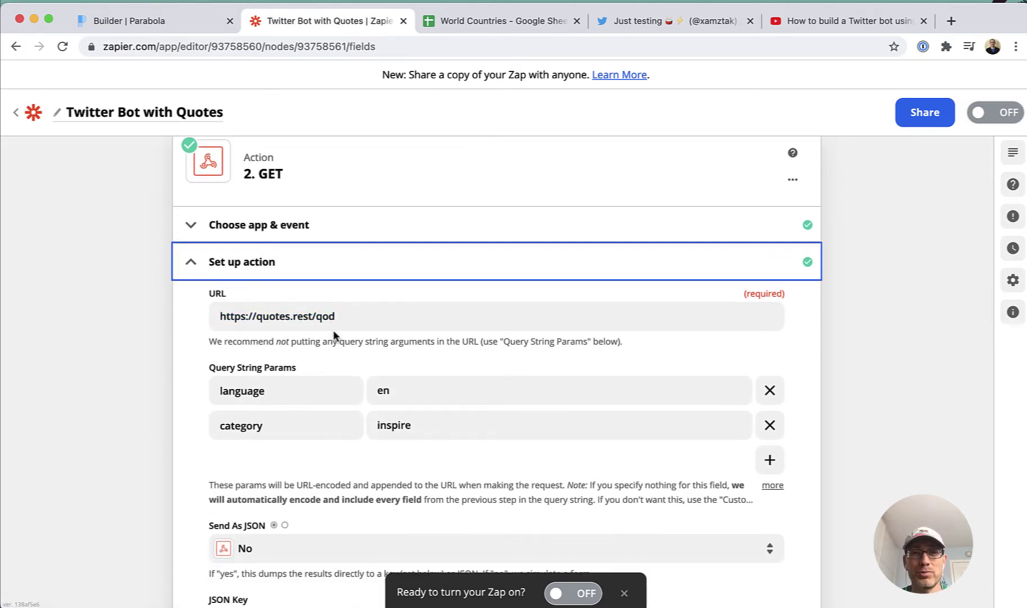
pyautogui.scroll(-15, 333, 336)
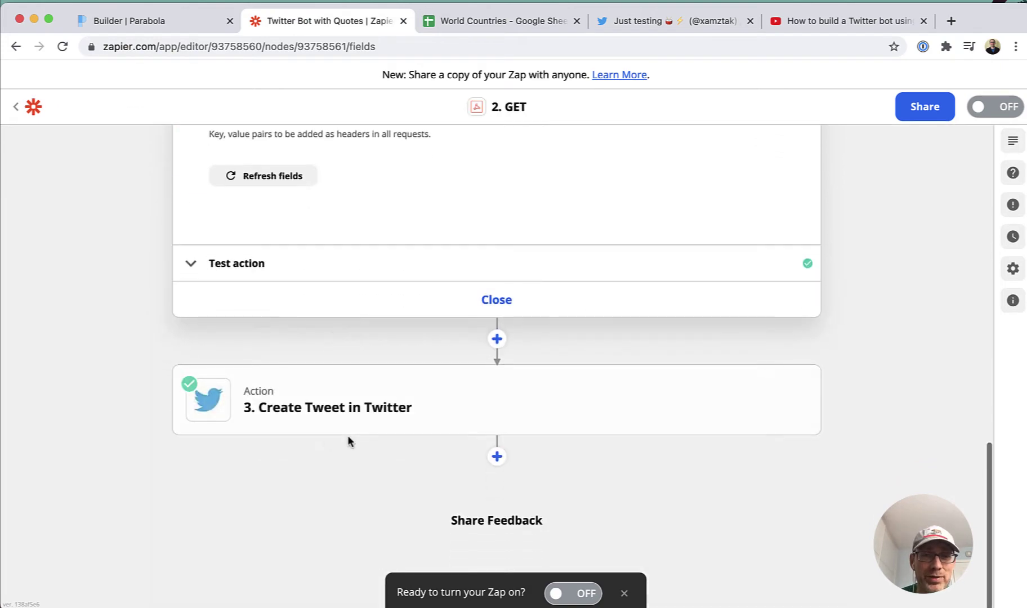
pyautogui.click(464, 408)
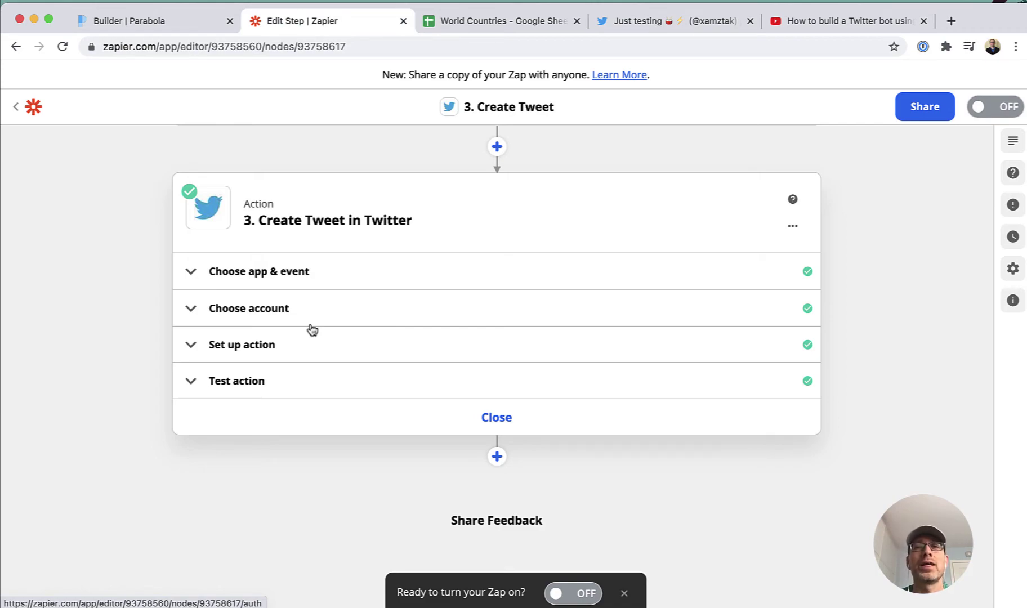
# Switch to the YouTube video and read the comment thread about tweeting random phrases from a spreadsheet
pyautogui.click(803, 23)
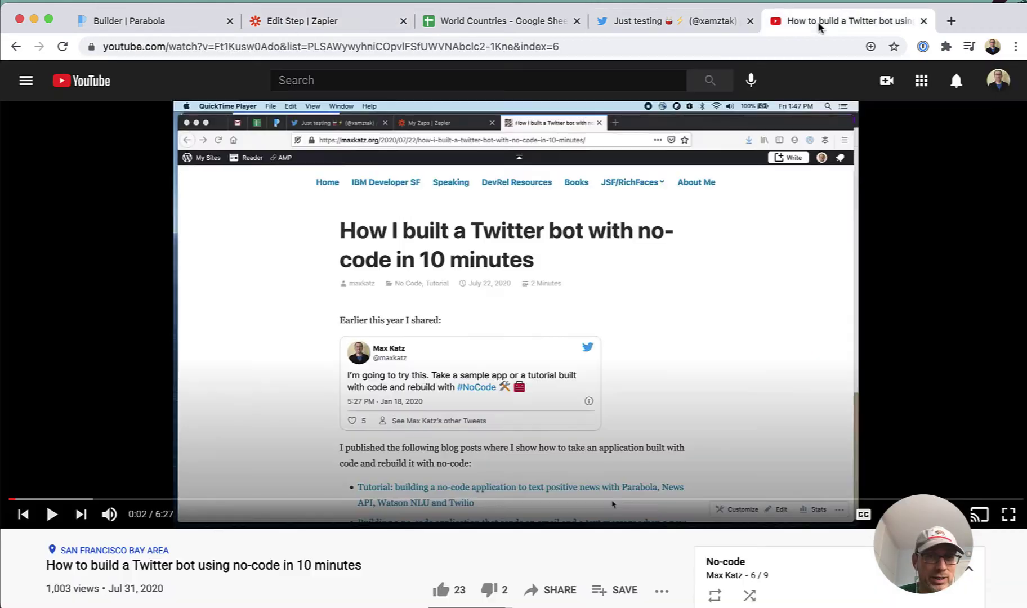
pyautogui.scroll(-15, 332, 366)
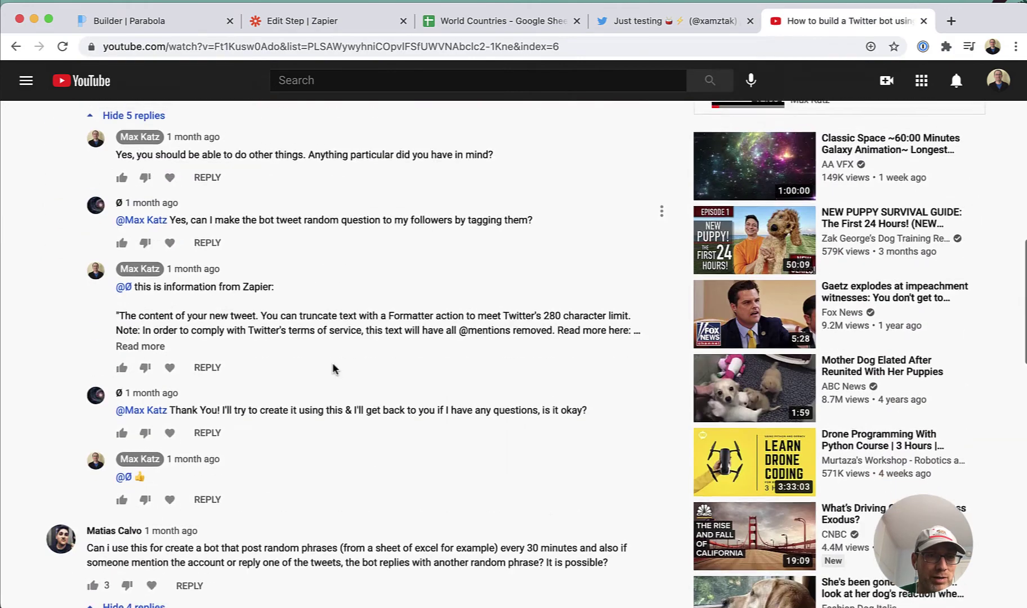
pyautogui.scroll(-2, 332, 366)
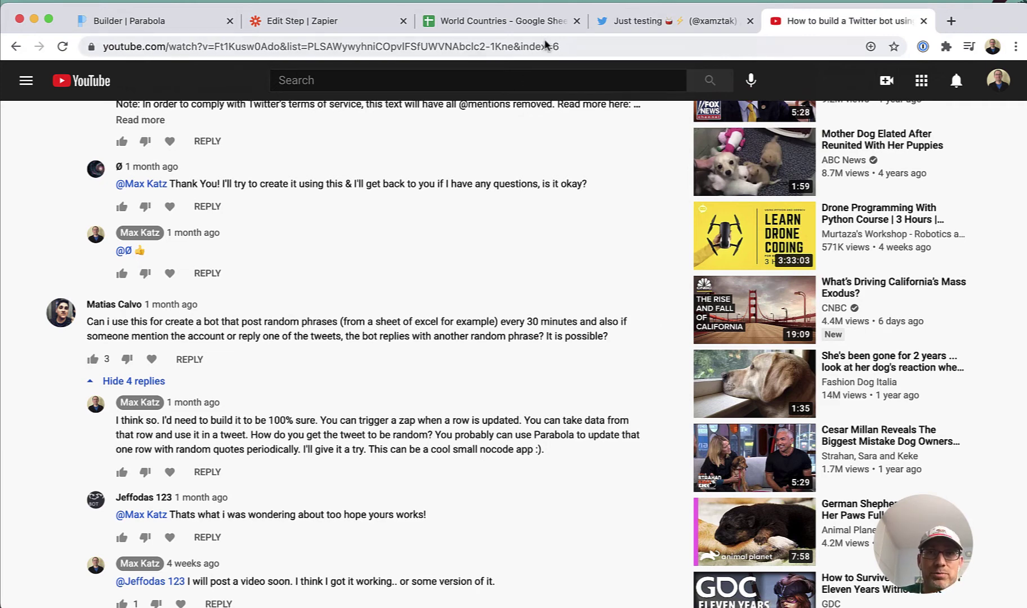
# Switch to the World Countries spreadsheet in Google Sheets and look through the Country List sheet down to its last entries
pyautogui.click(532, 21)
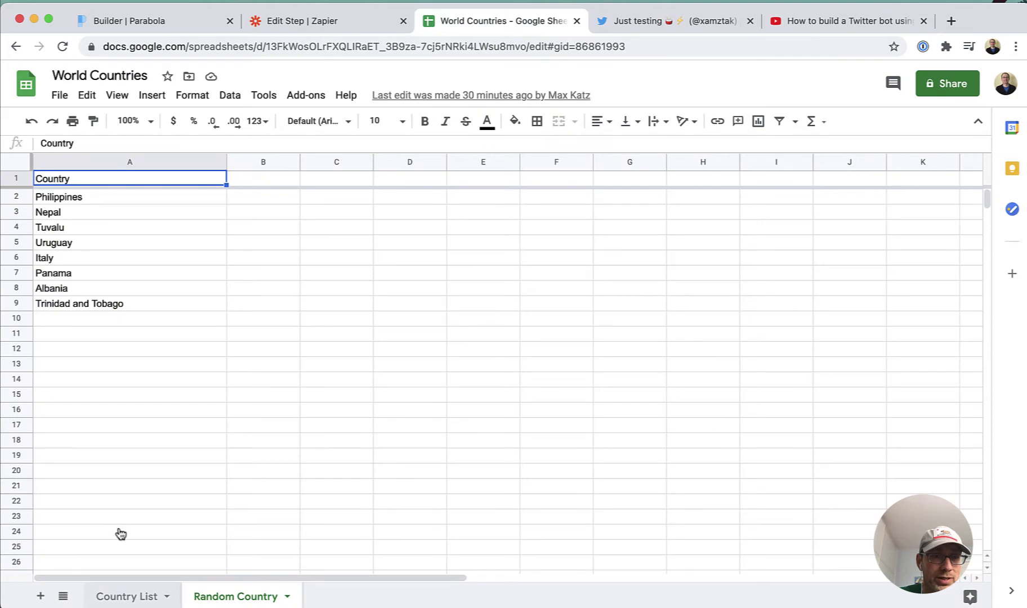
pyautogui.click(126, 596)
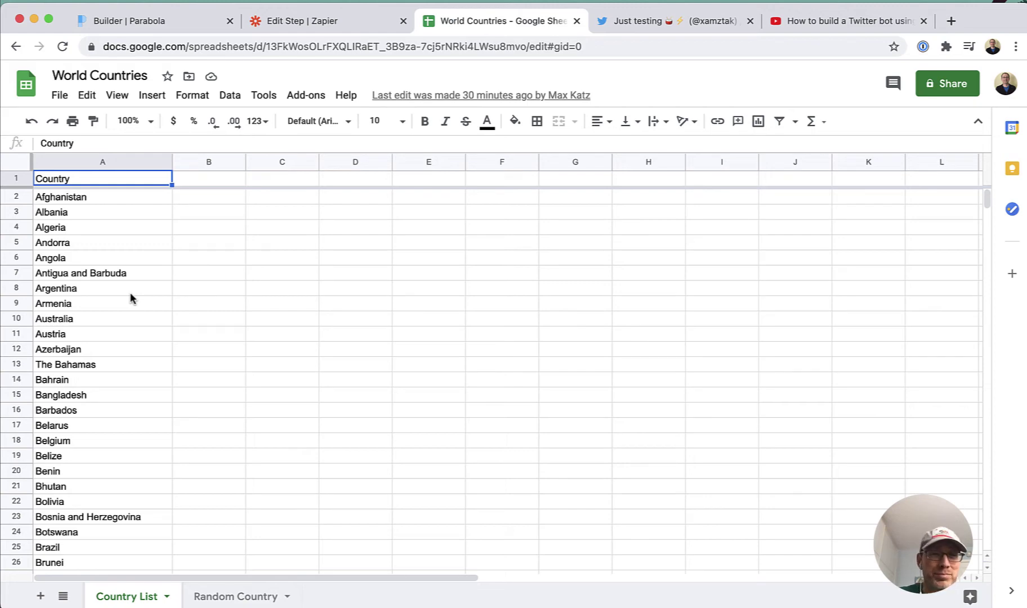
pyautogui.scroll(-20, 127, 318)
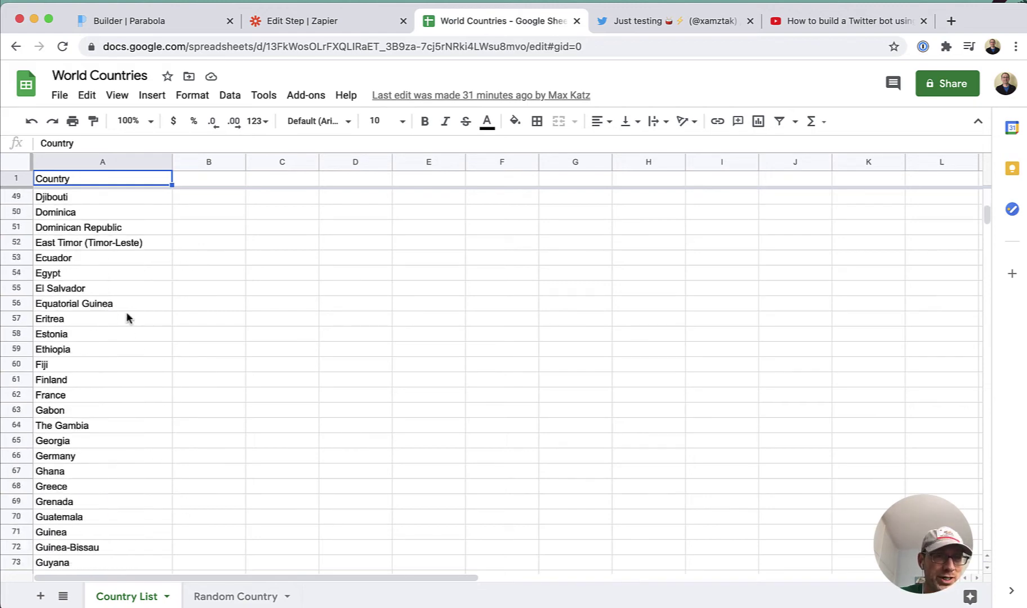
pyautogui.scroll(-20, 127, 318)
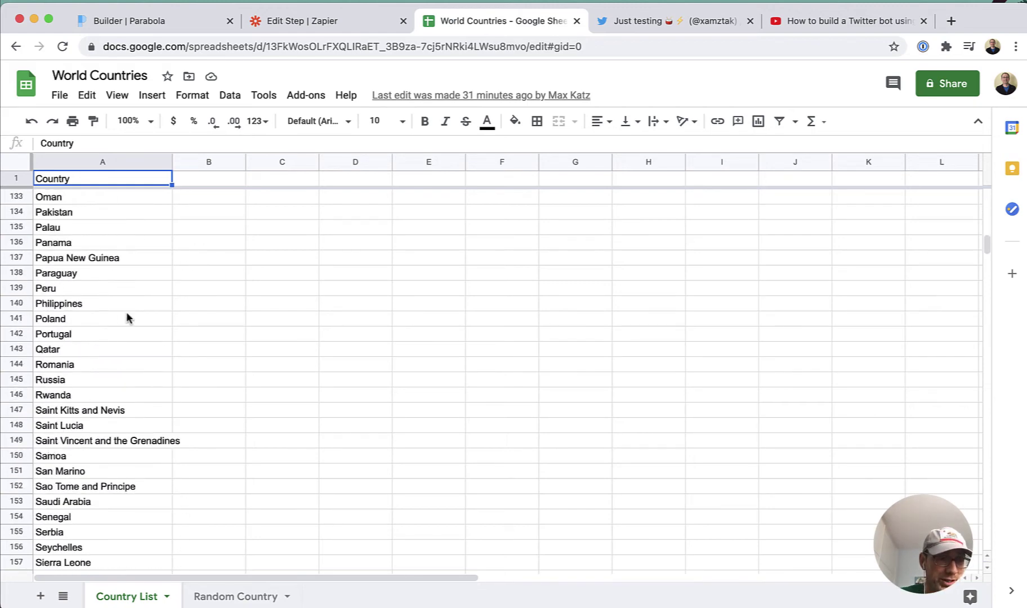
pyautogui.scroll(-9, 127, 318)
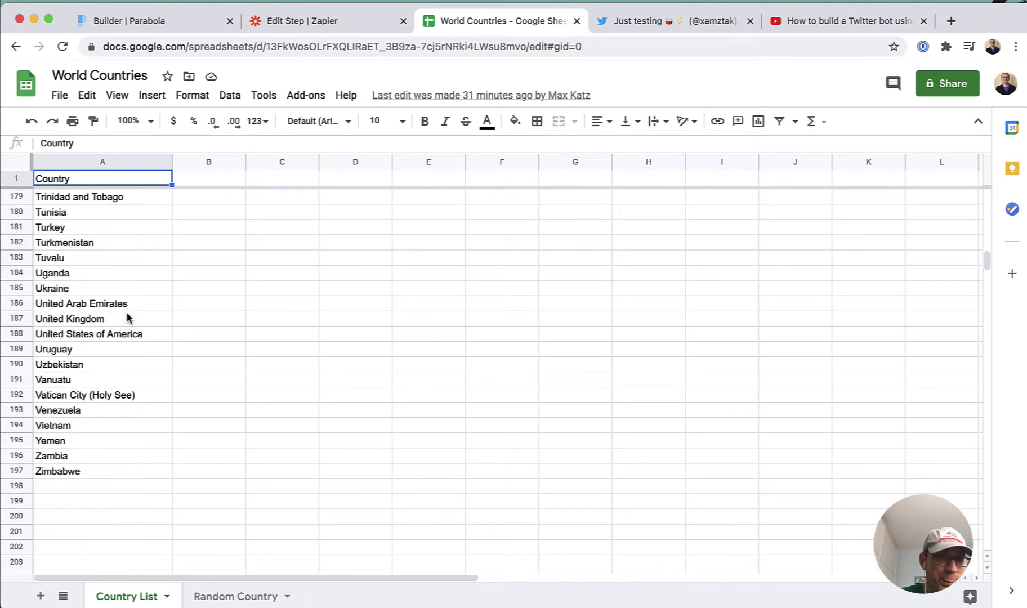
pyautogui.scroll(4, 175, 394)
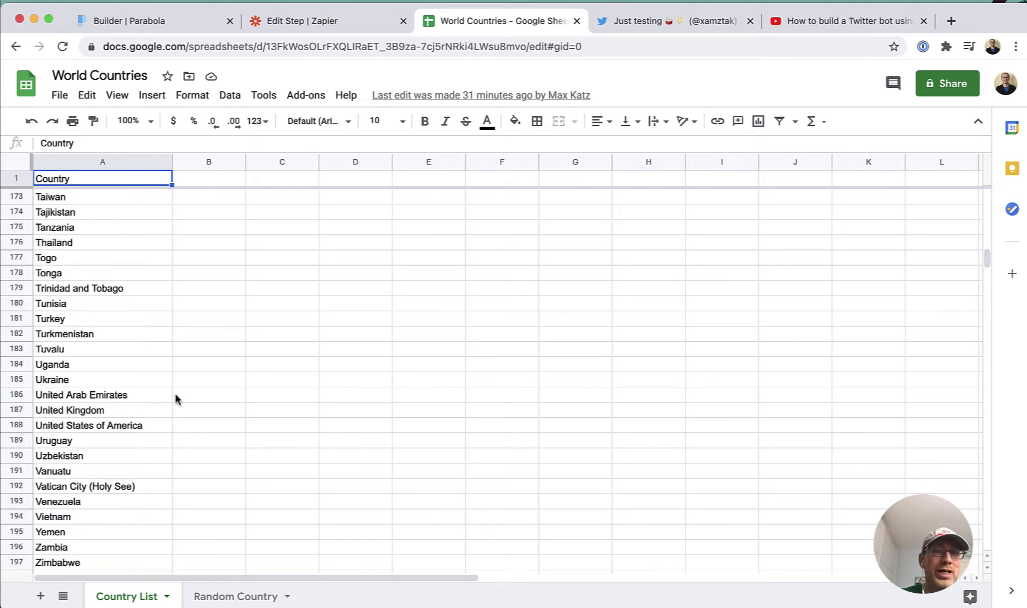
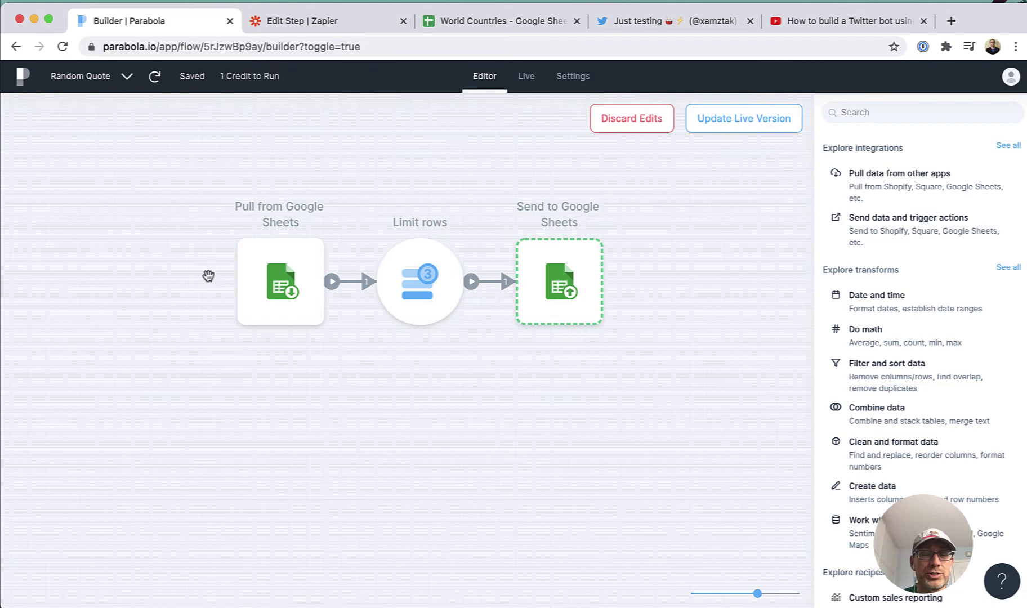
# In the Parabola flow, inspect the Pull from Google Sheets step's source settings and imported country rows, then close it
pyautogui.moveTo(289, 276)
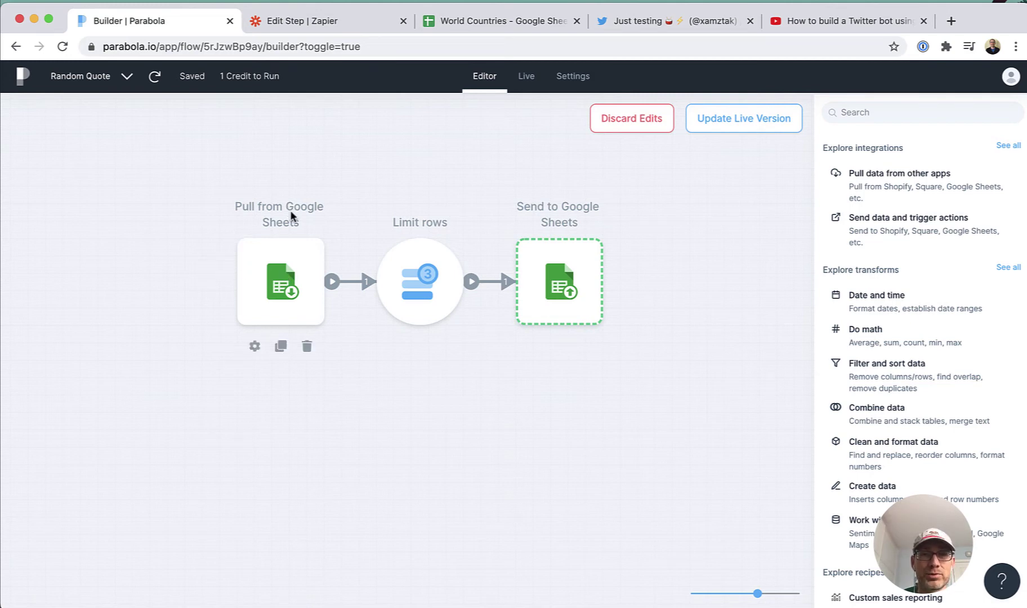
pyautogui.click(261, 288)
pyautogui.click(260, 283)
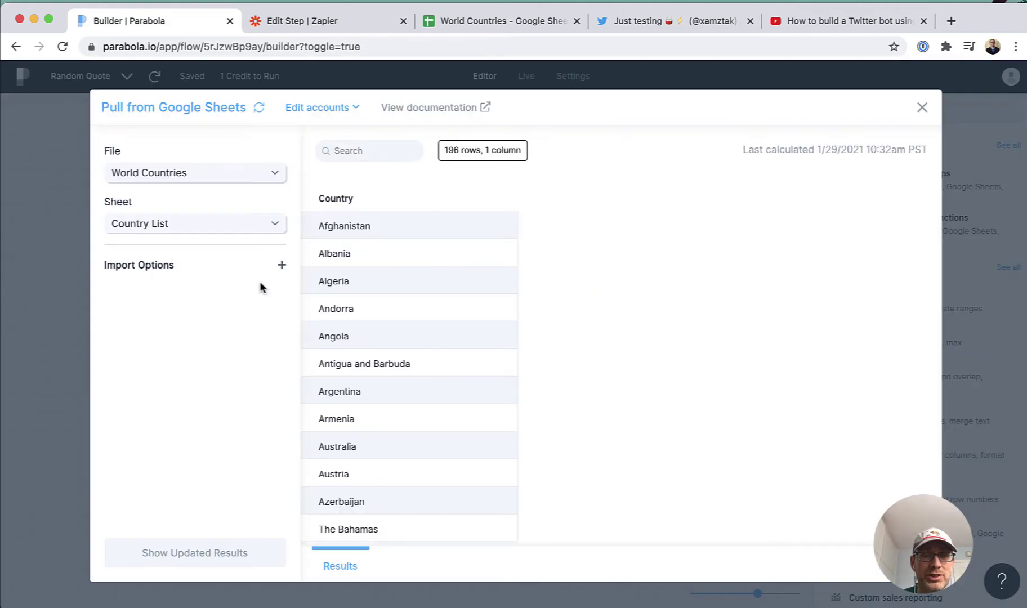
pyautogui.scroll(-15, 441, 252)
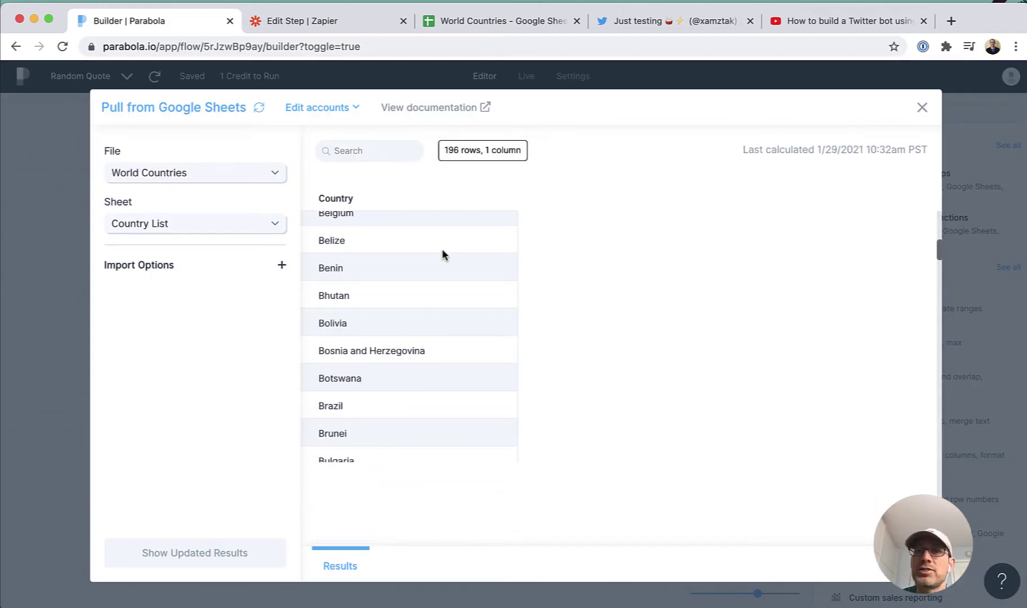
pyautogui.scroll(-10, 442, 254)
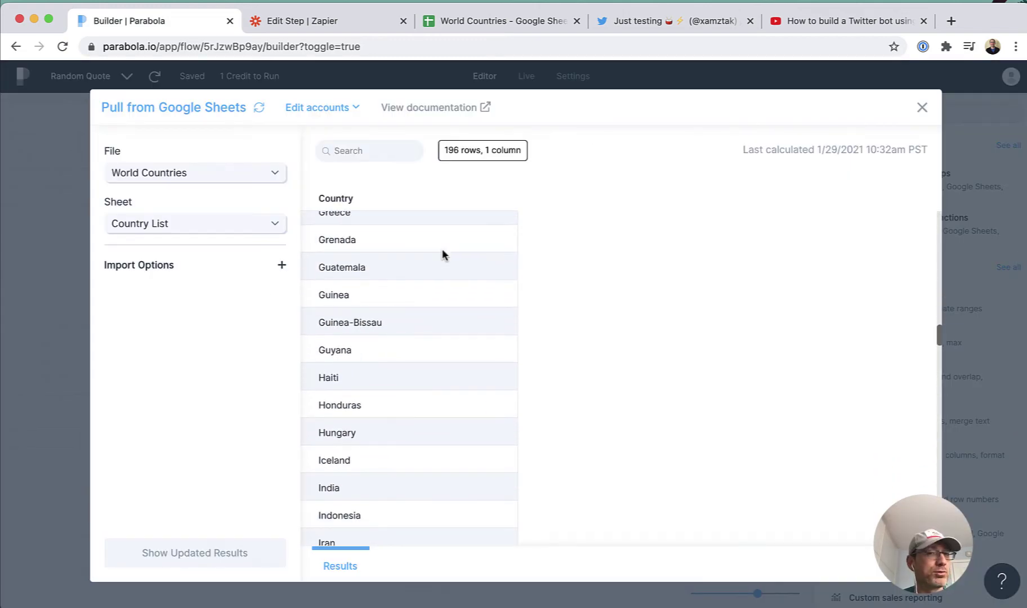
pyautogui.scroll(-10, 442, 254)
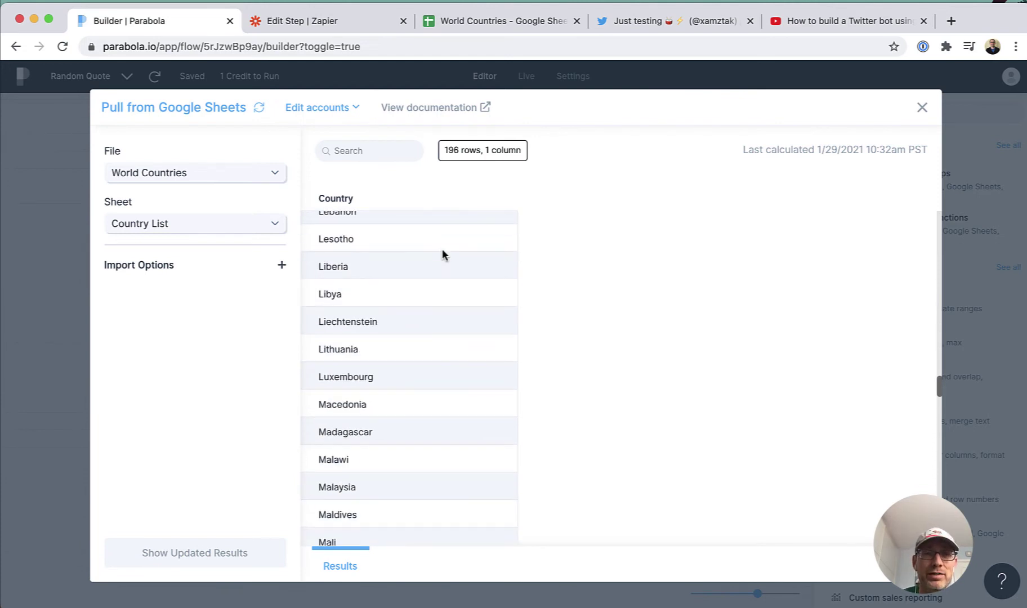
pyautogui.scroll(-3, 442, 254)
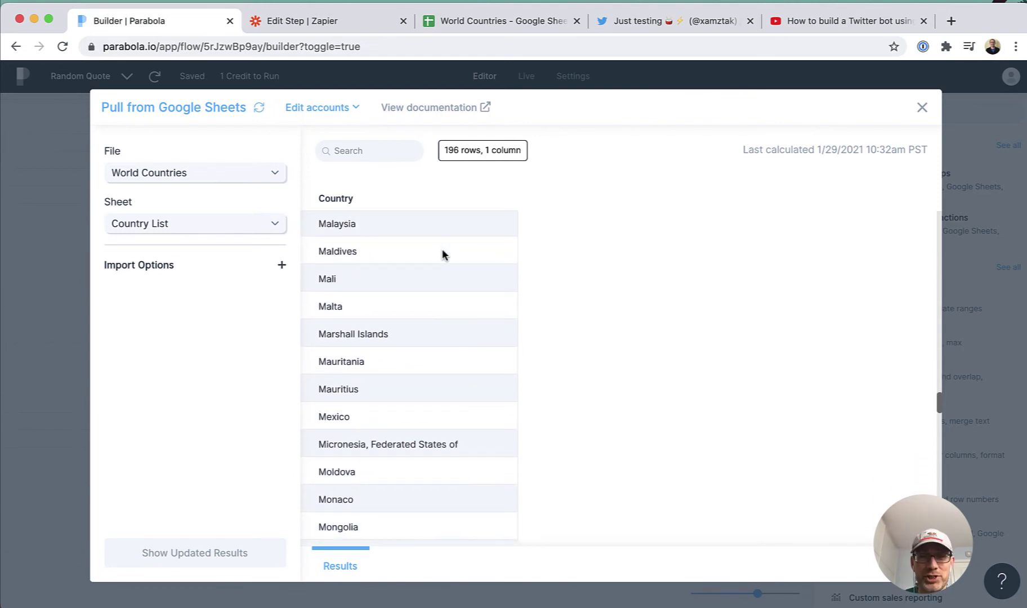
pyautogui.click(922, 107)
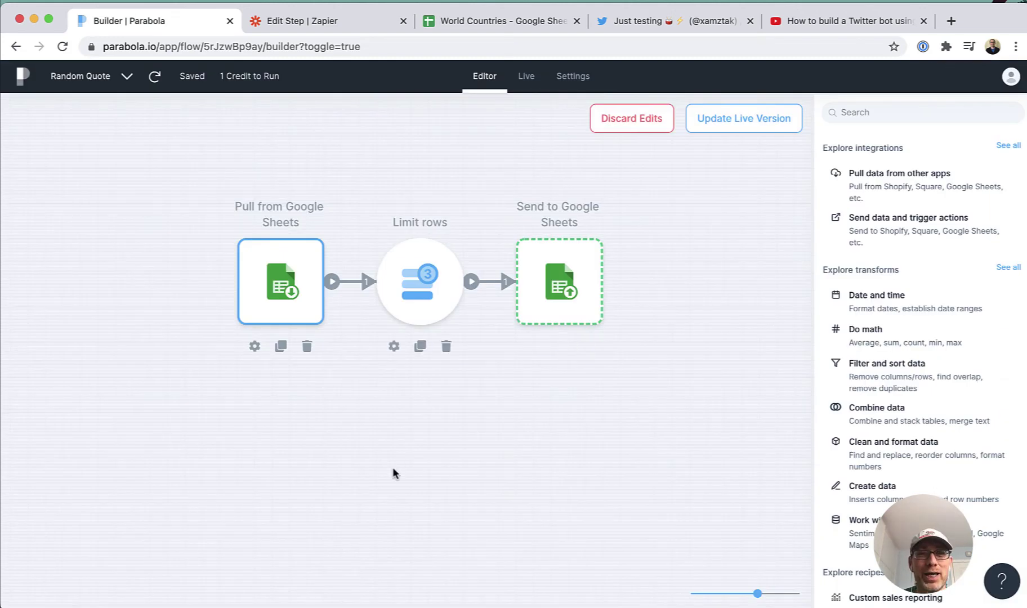
# Inspect the Limit rows and Send to Google Sheets steps' settings, checking the export destination against the spreadsheet's Random Country sheet
pyautogui.doubleClick(424, 298)
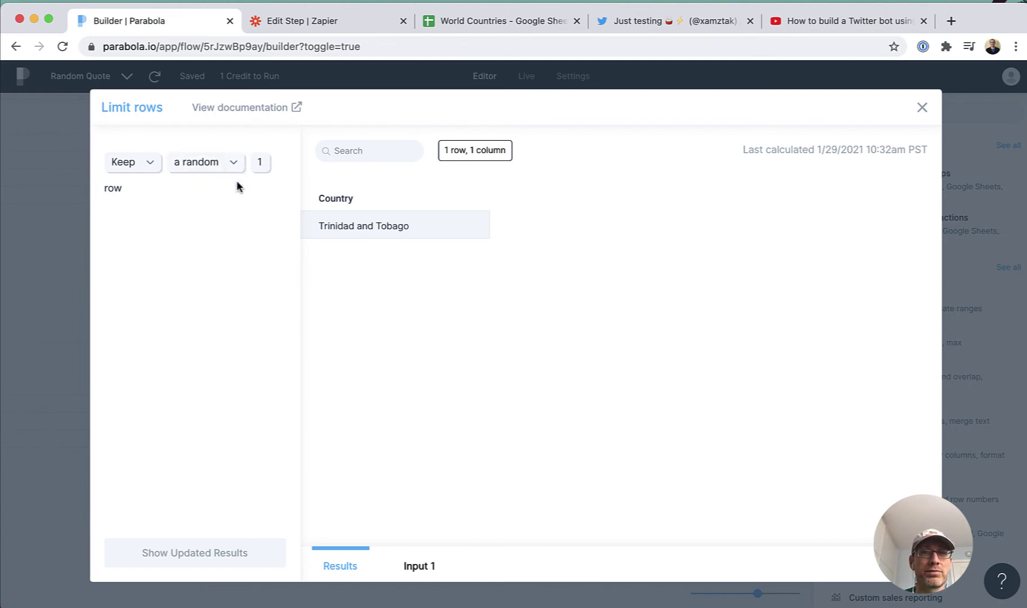
pyautogui.click(922, 108)
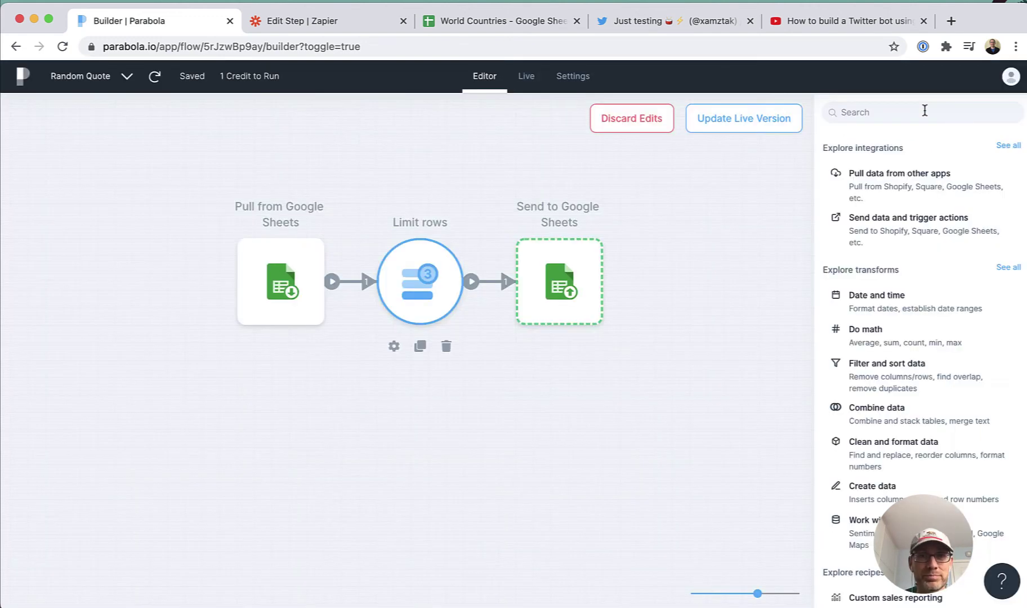
pyautogui.doubleClick(574, 269)
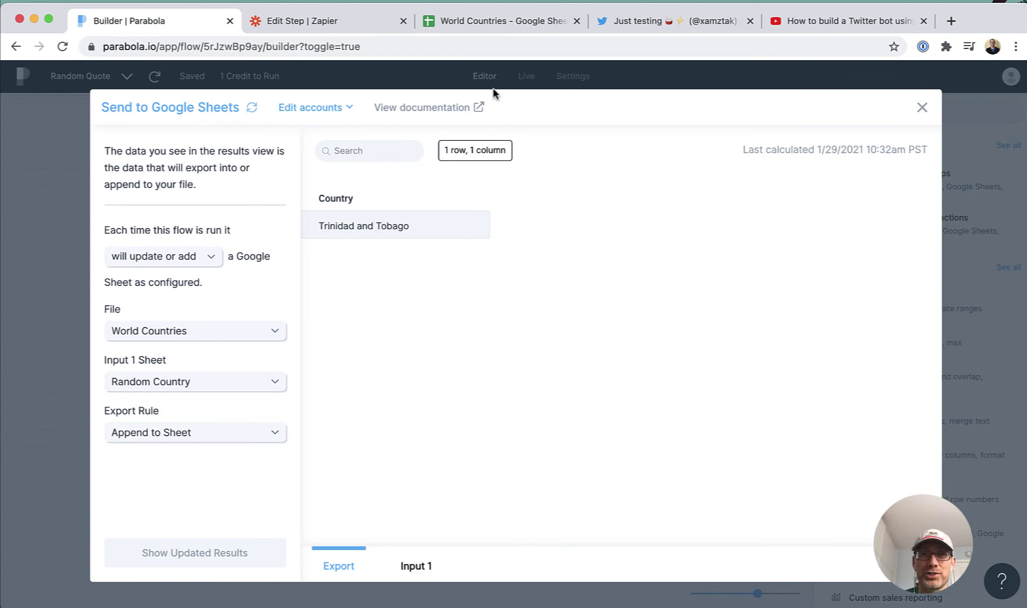
pyautogui.click(513, 19)
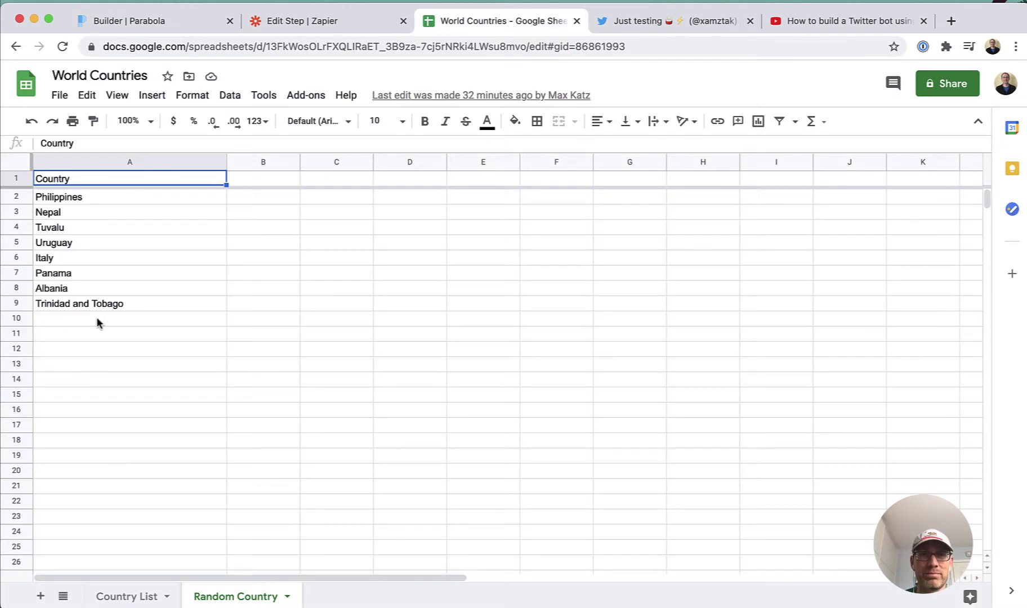
pyautogui.click(165, 21)
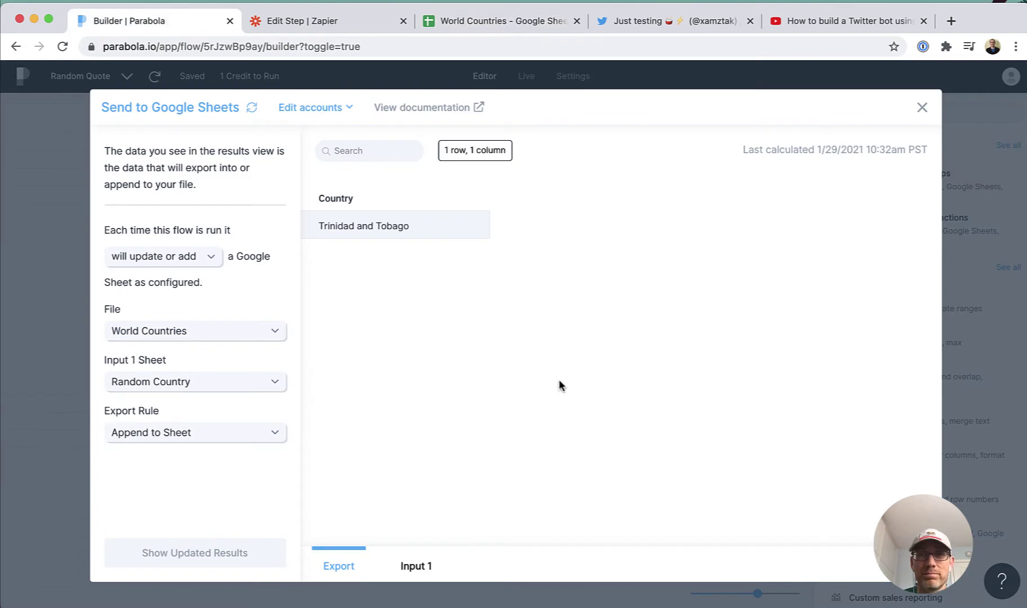
pyautogui.click(922, 108)
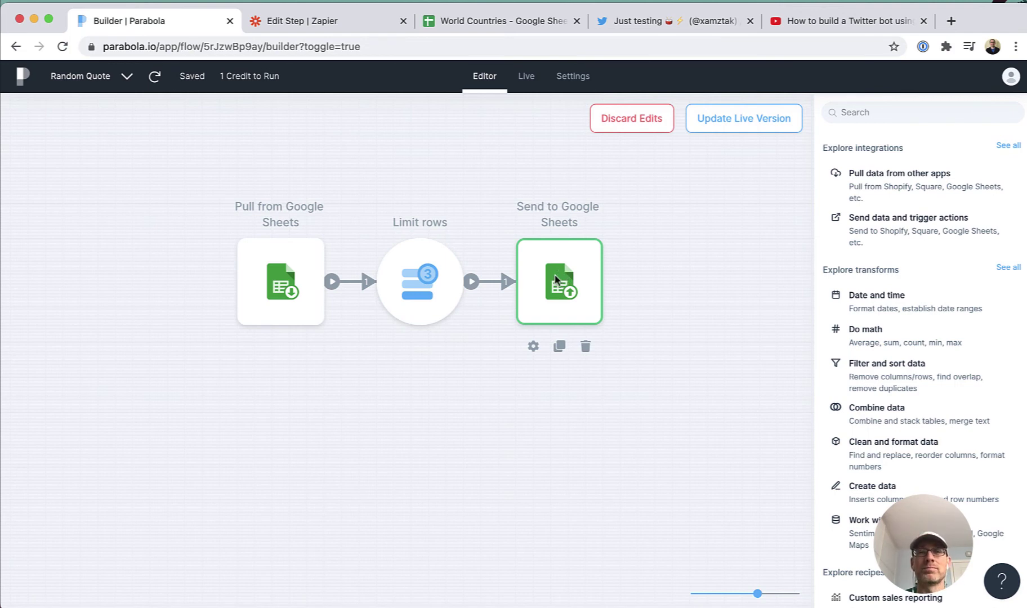
# Switch to Zapier, open the Random Quotes Twitter Bot with Parabola zap and expand its New Spreadsheet Row in Google Sheets trigger
pyautogui.click(319, 22)
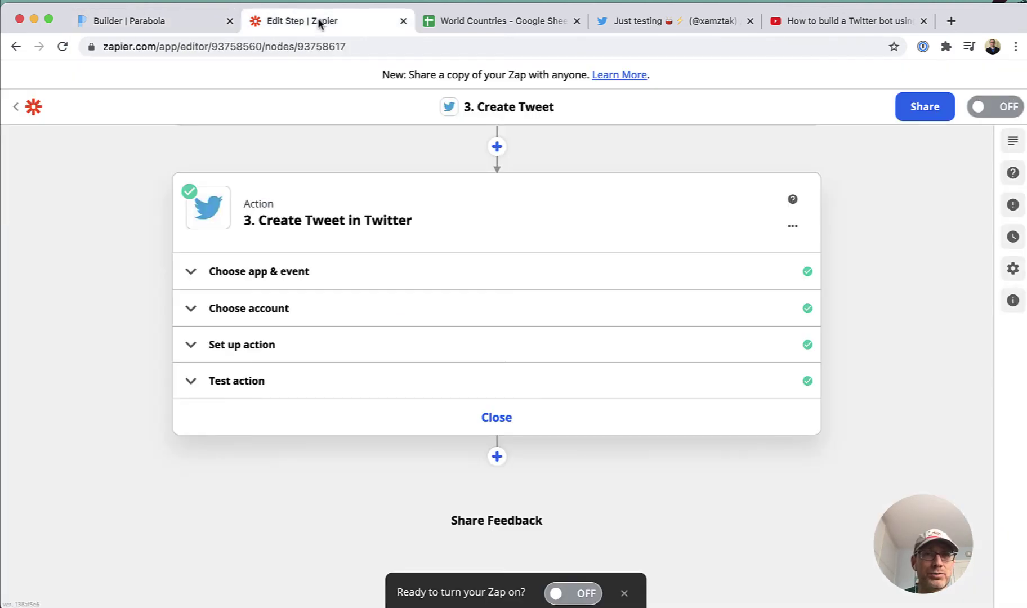
pyautogui.click(18, 107)
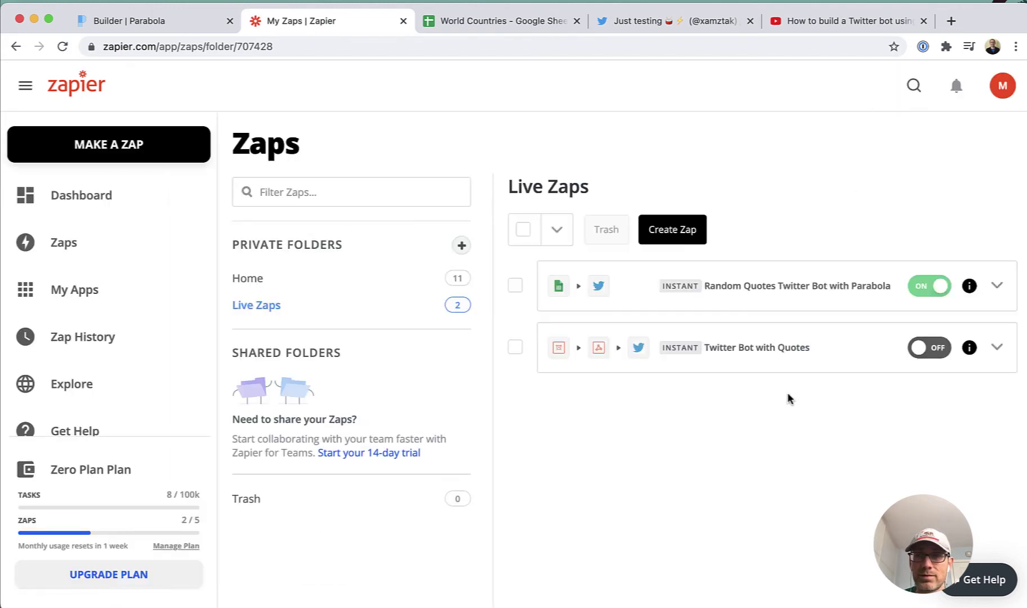
pyautogui.click(735, 289)
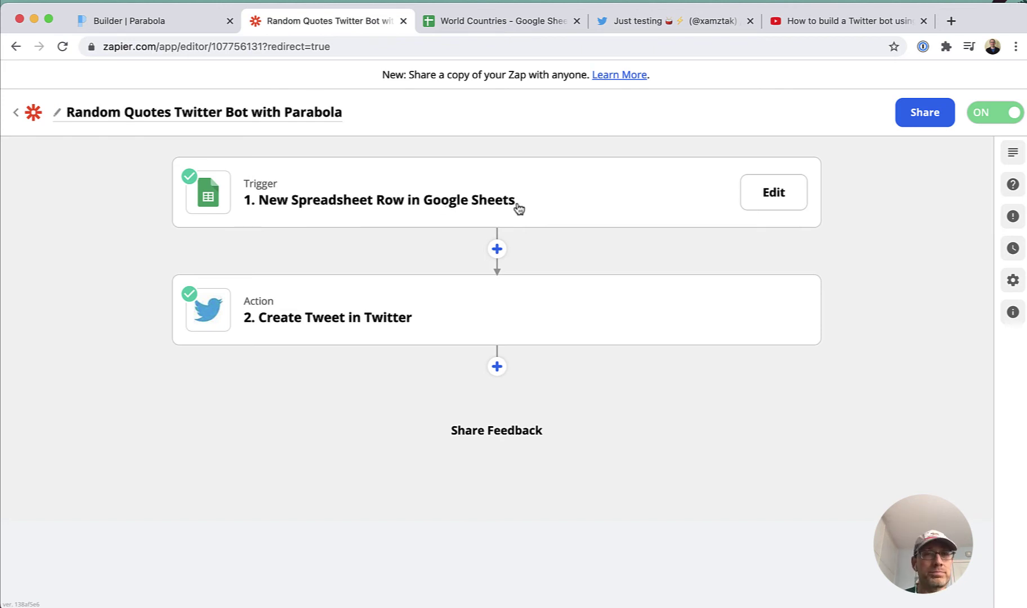
pyautogui.click(429, 184)
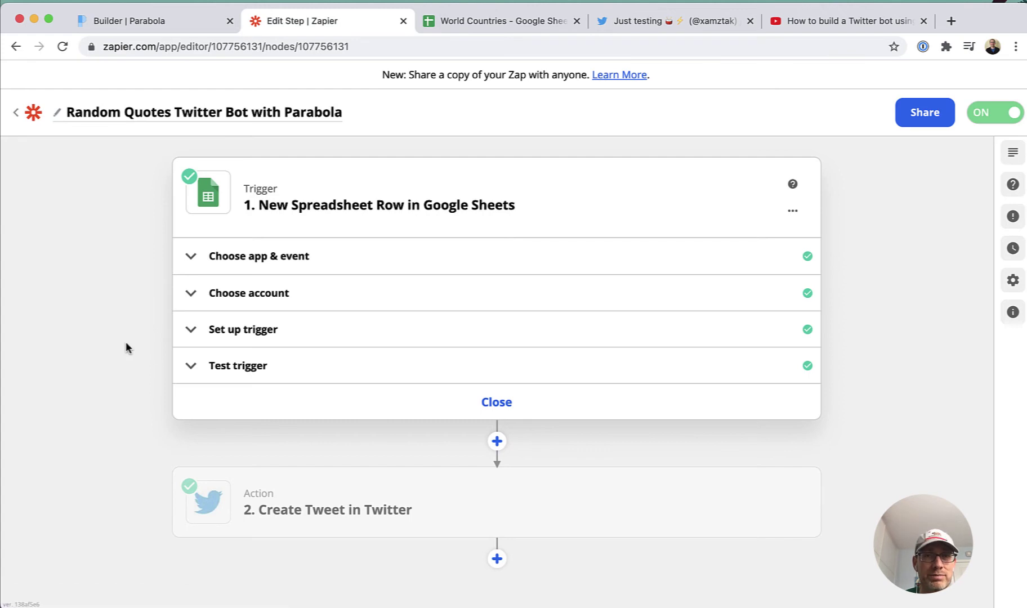
# Expand the zap's Create Tweet in Twitter action and review how it connects with the Parabola flow and the World Countries spreadsheet
pyautogui.scroll(-3, 125, 341)
pyautogui.click(467, 415)
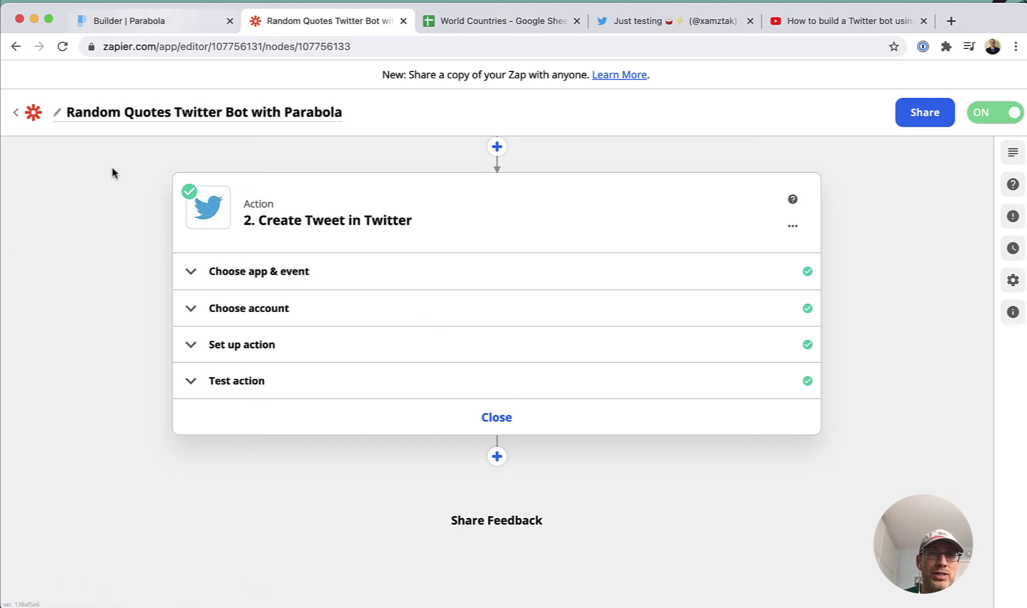
pyautogui.click(142, 22)
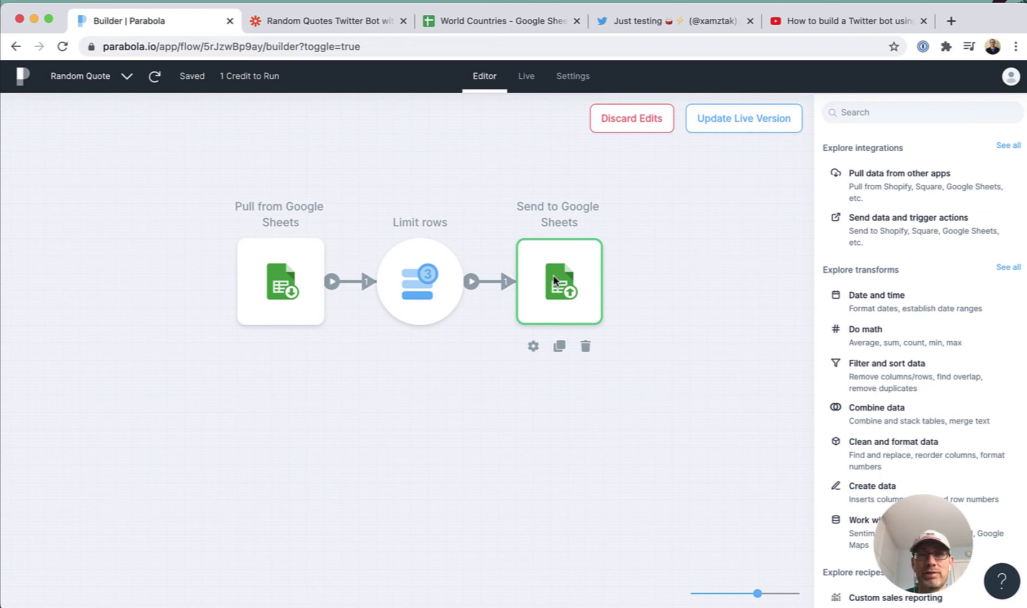
pyautogui.click(458, 22)
pyautogui.click(353, 21)
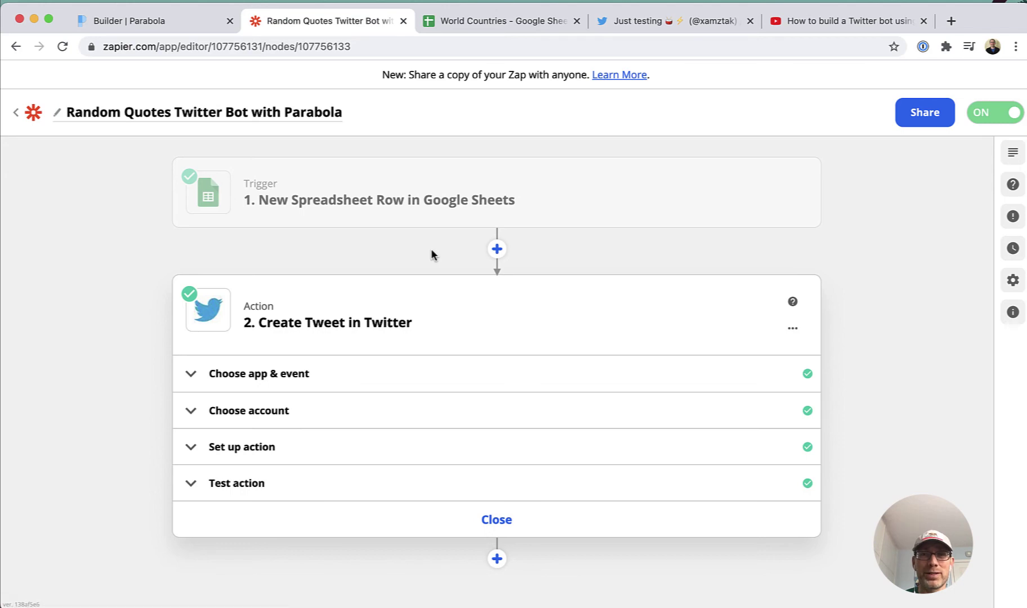
# Switch to the Random Quote flow in Parabola and update its live version with the current edits
pyautogui.click(135, 21)
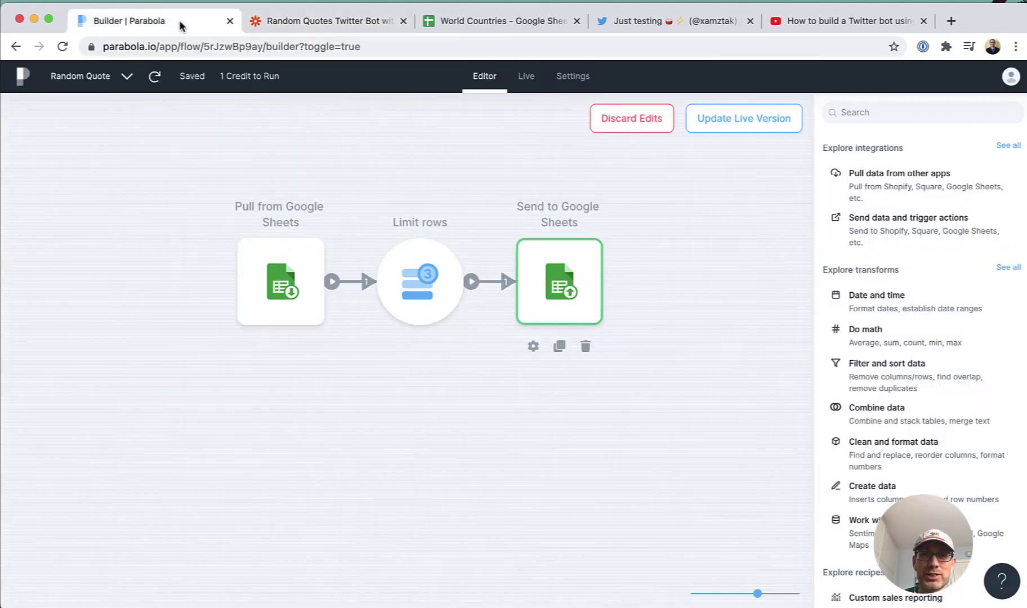
pyautogui.click(744, 125)
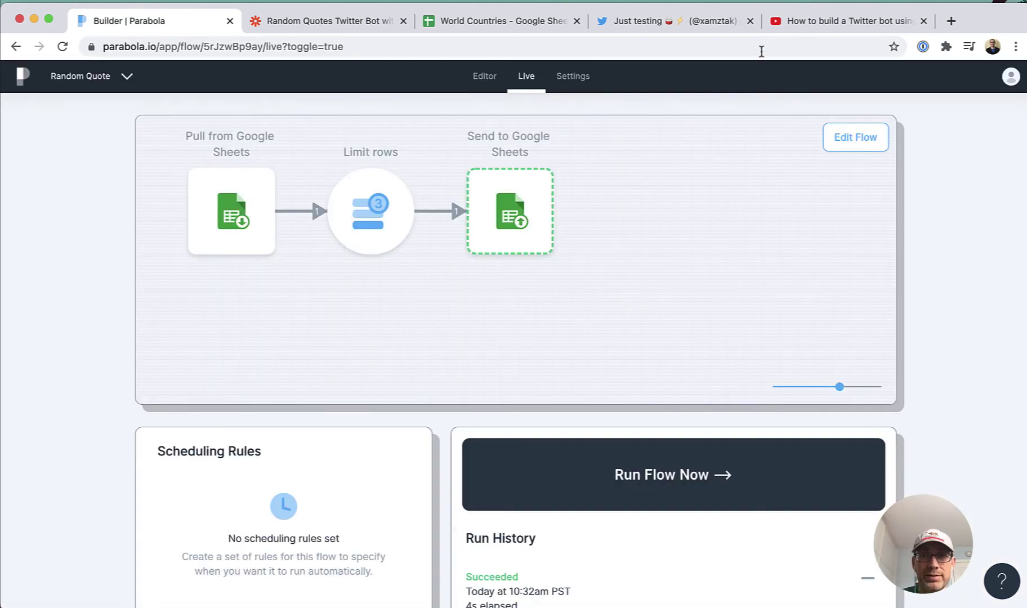
# Check the latest tweets on the test account's Twitter profile and the existing entries in the spreadsheet's Random Country sheet
pyautogui.click(655, 22)
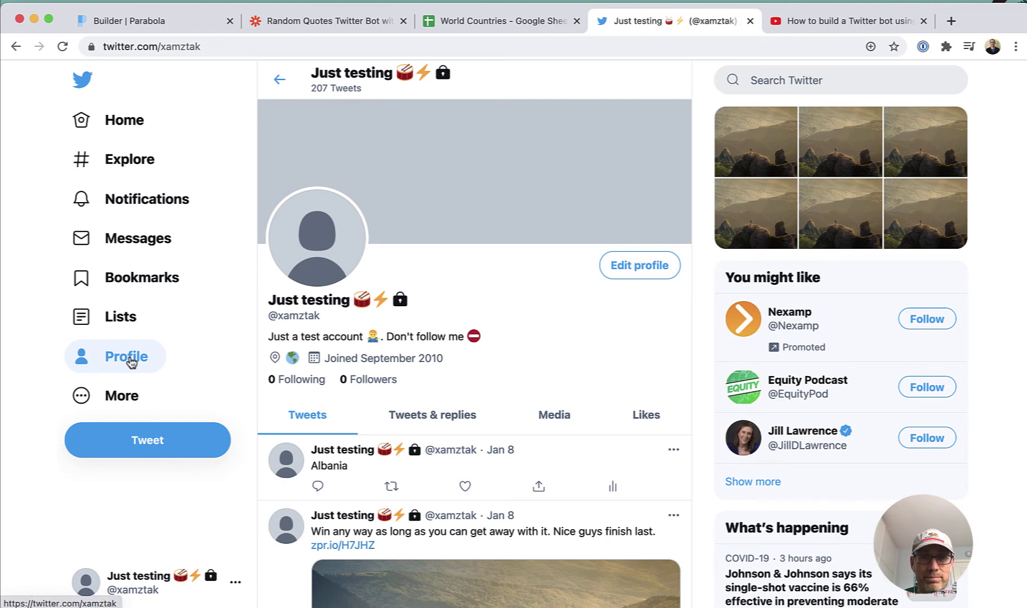
pyautogui.scroll(-2, 490, 287)
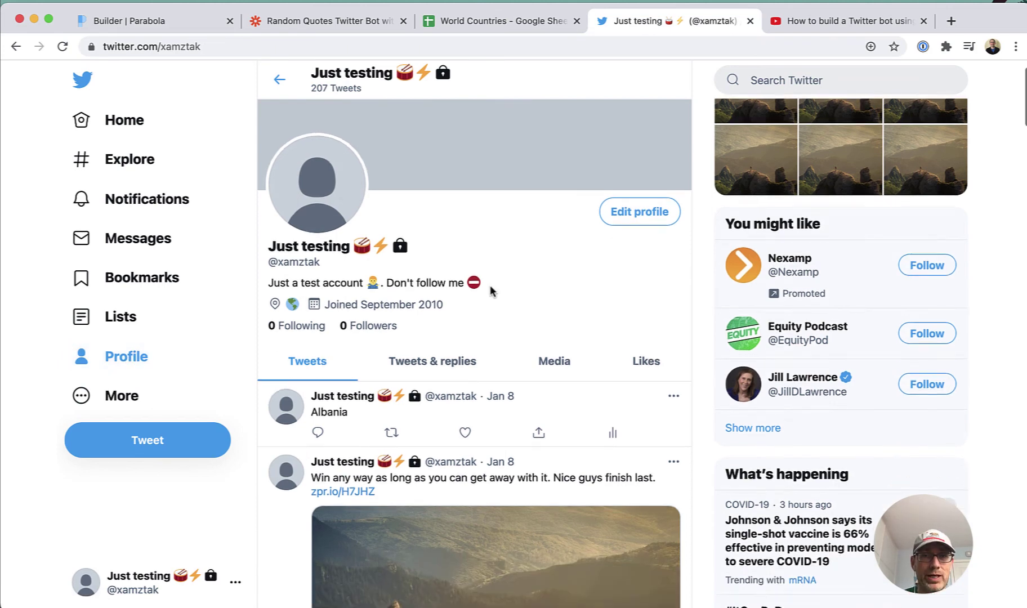
pyautogui.scroll(2, 490, 287)
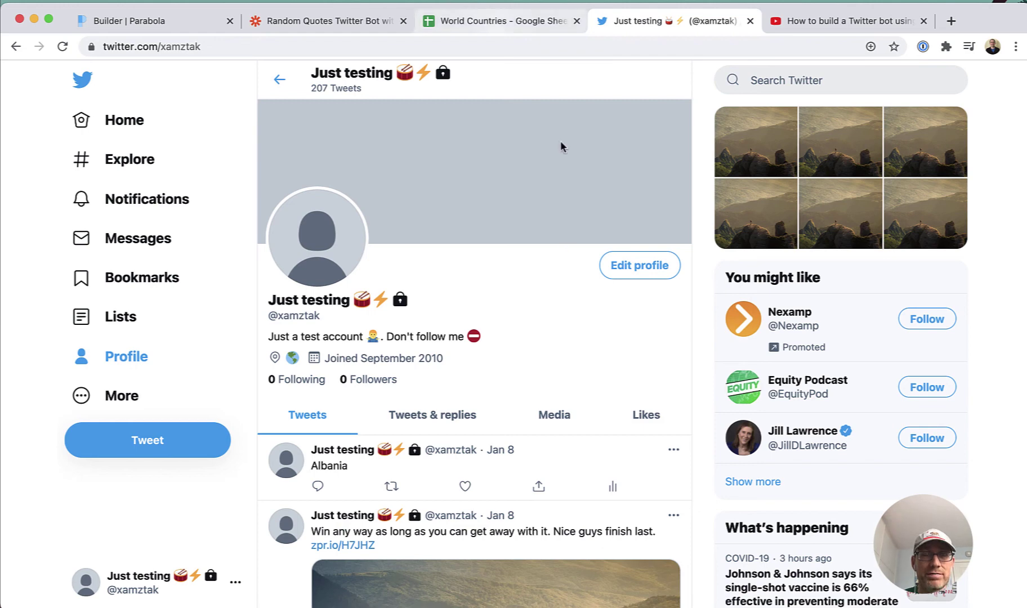
pyautogui.click(498, 26)
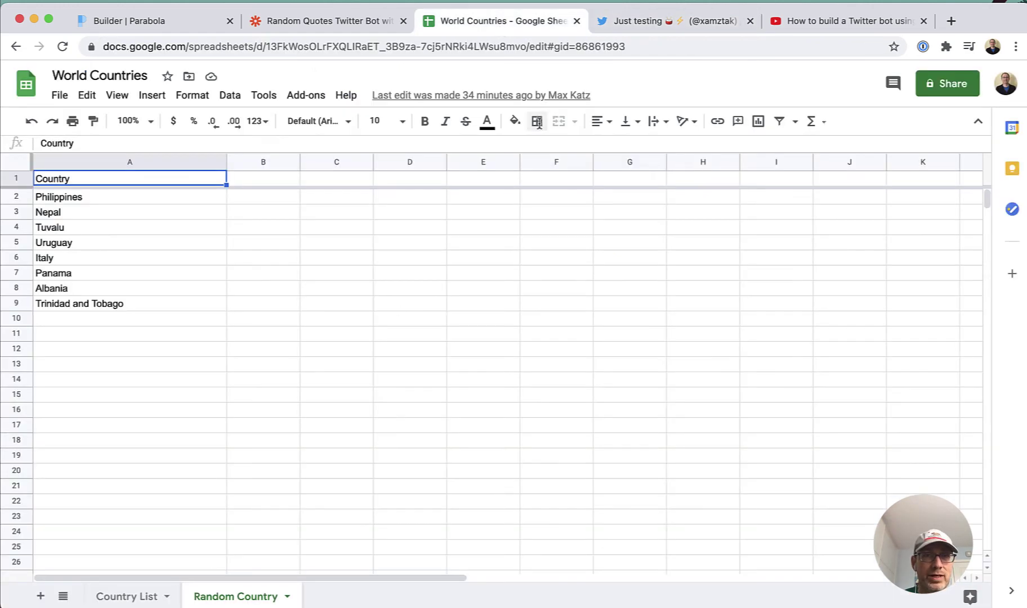
# Return to Parabola and run the live Random Quote flow with the Send to Google Sheets destination enabled
pyautogui.click(164, 25)
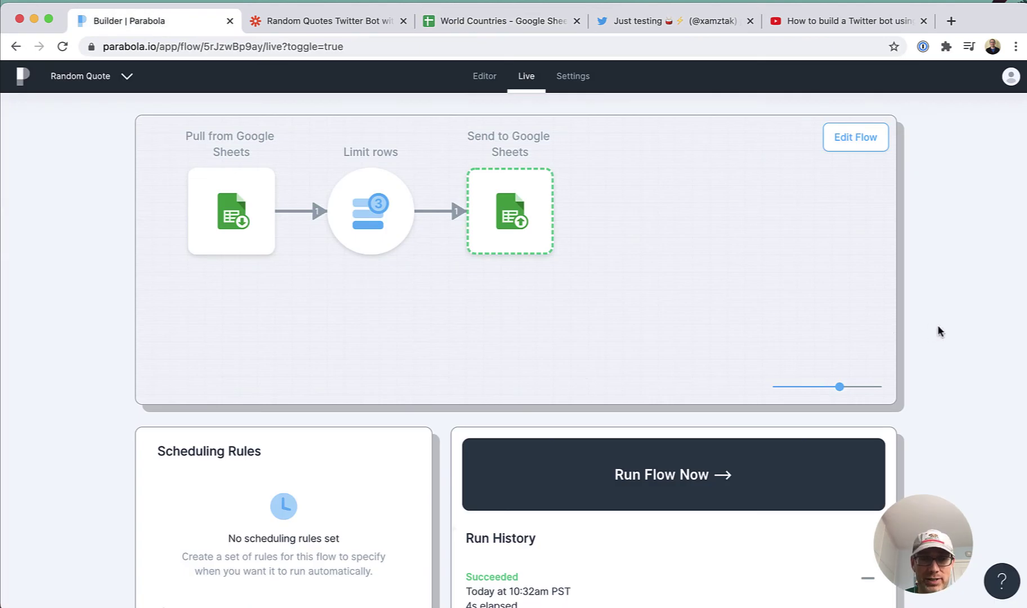
pyautogui.scroll(-3, 937, 330)
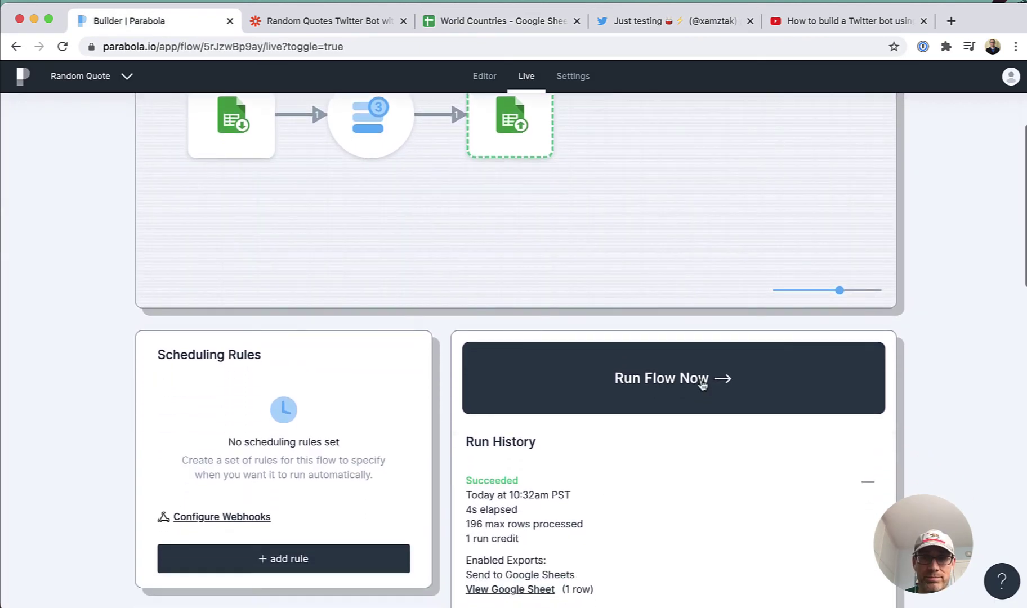
pyautogui.click(655, 381)
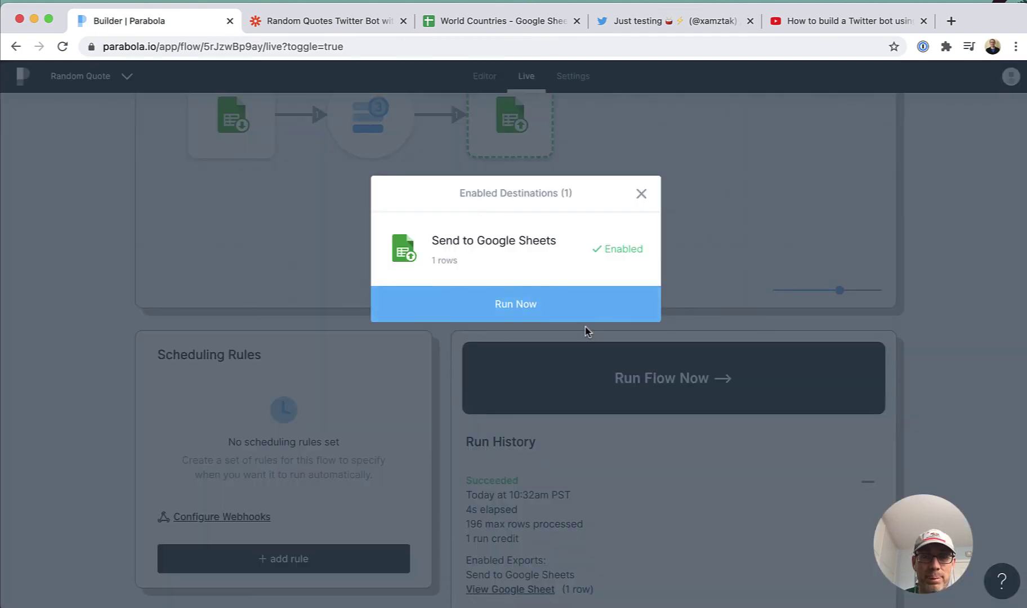
pyautogui.click(518, 306)
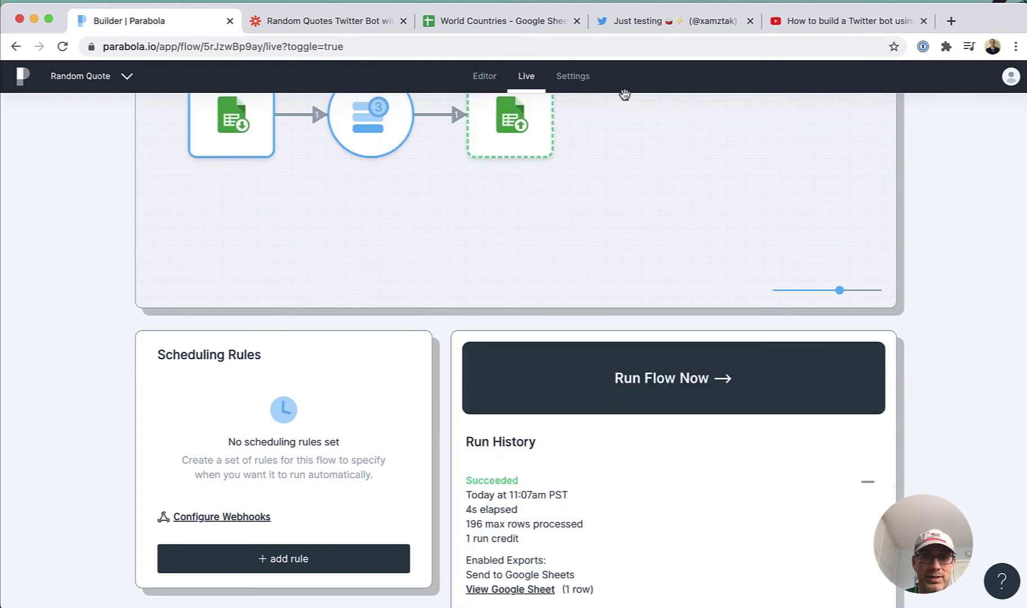
# Check the Random Country sheet for the newly added country, and reload the test account's Twitter profile to look for its tweet
pyautogui.click(517, 23)
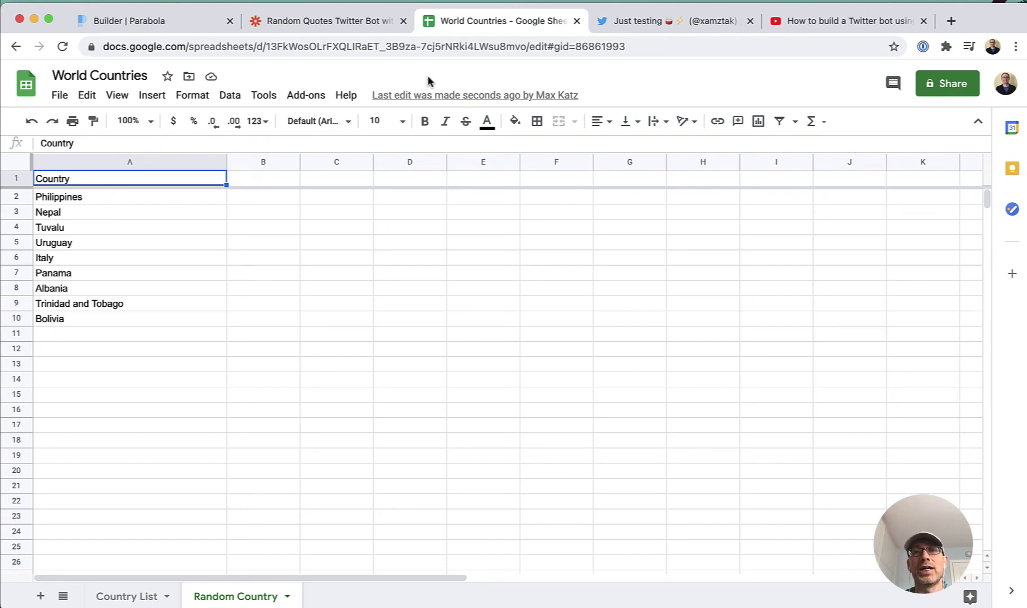
pyautogui.click(634, 23)
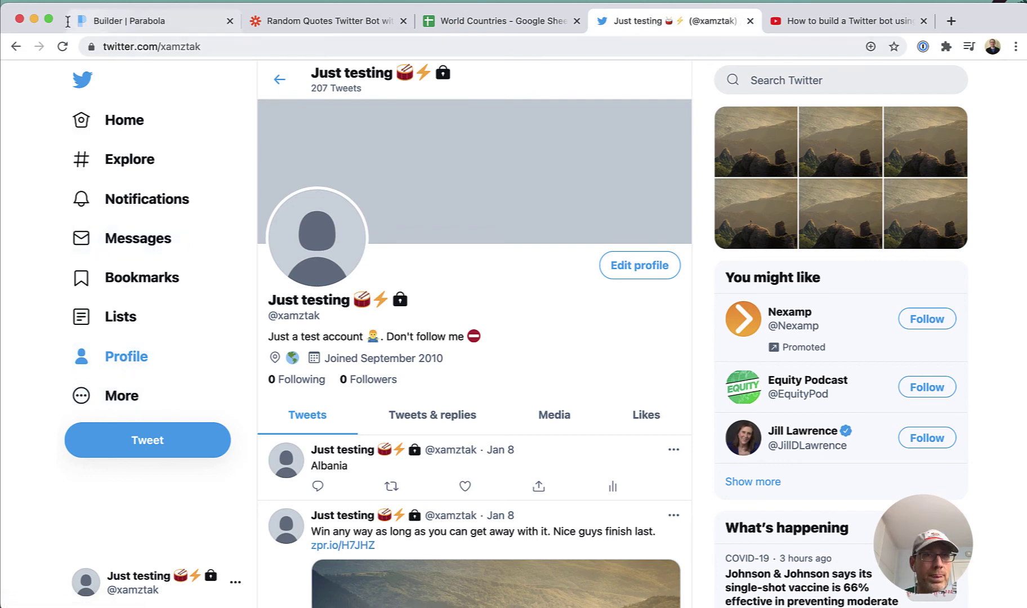
pyautogui.click(63, 46)
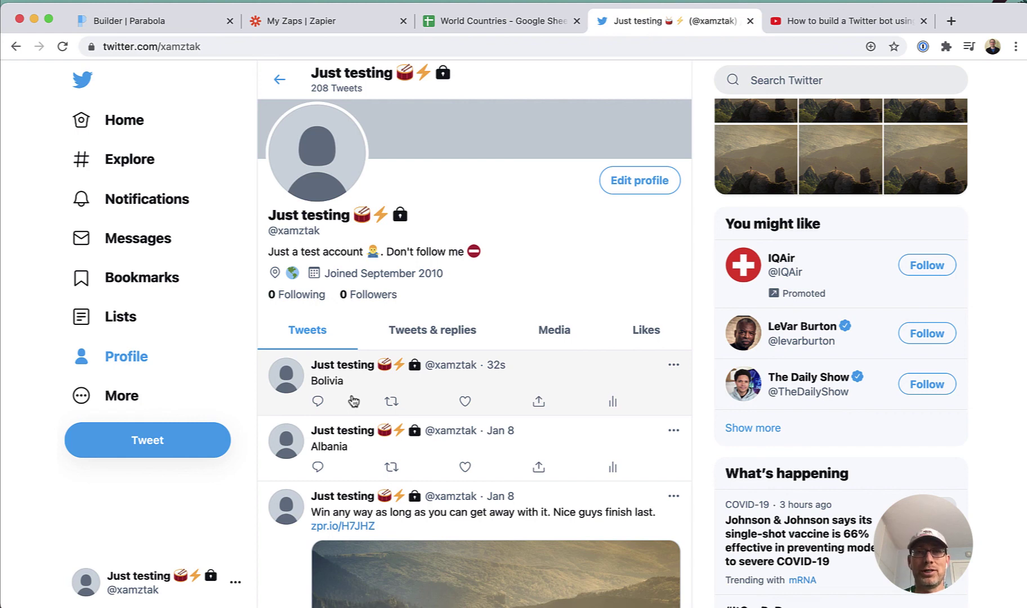
# Switch back to Parabola and look over the live Random Quote flow from its diagram to the scheduling rules
pyautogui.click(188, 24)
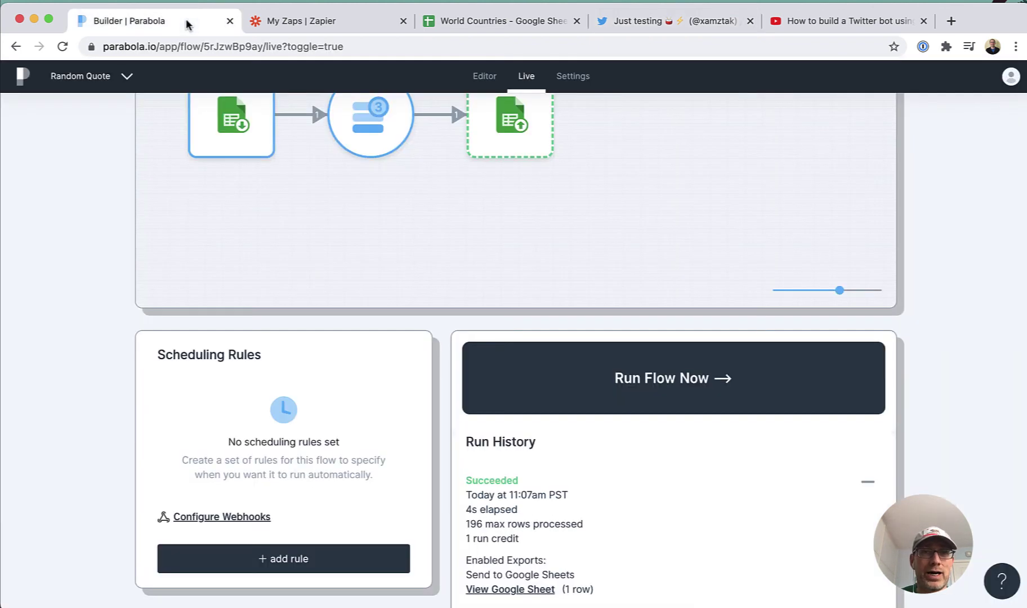
pyautogui.scroll(3, 403, 394)
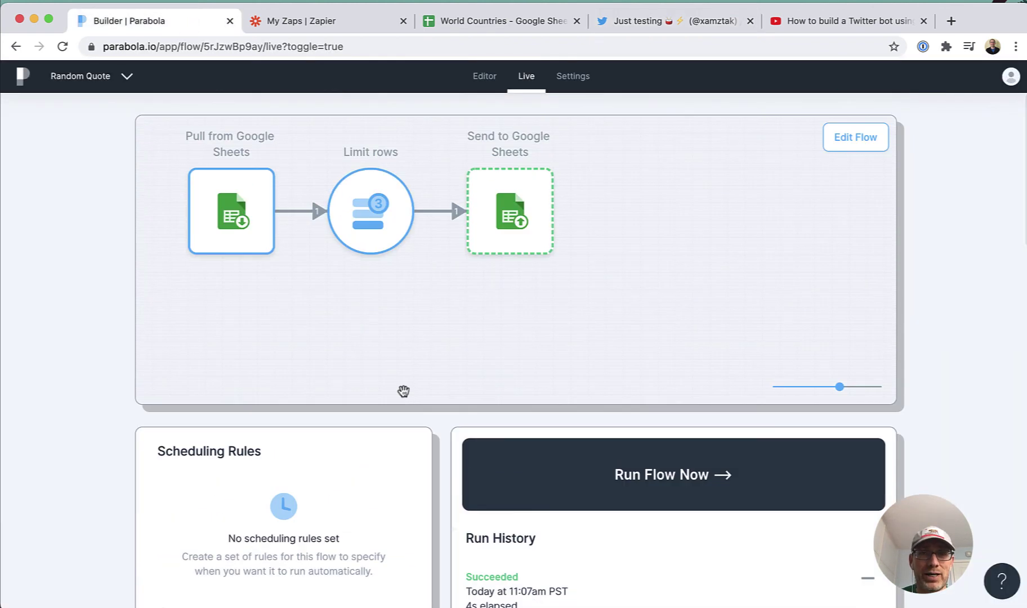